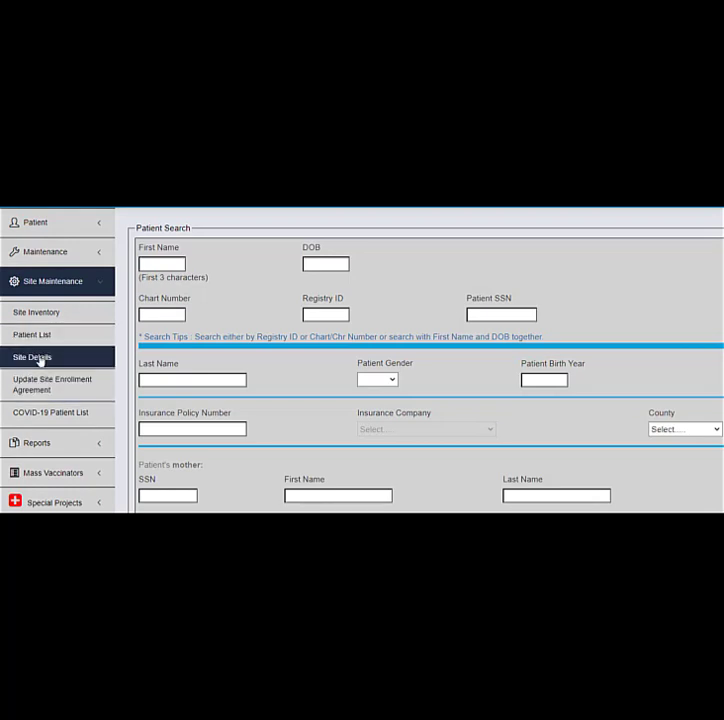
# Open the site enrollment agreement update, enter the signer's full name as the electronic signature, and agree to the terms
pyautogui.click(55, 261)
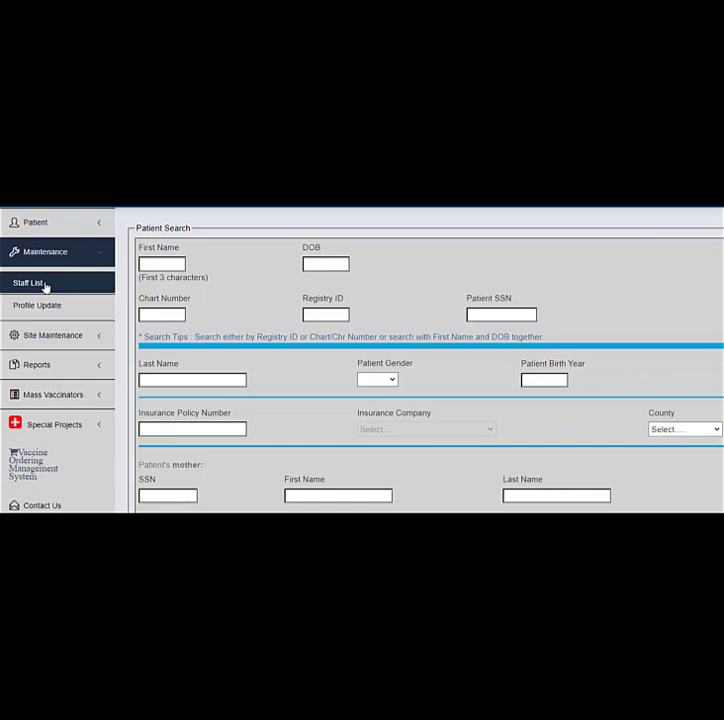
pyautogui.click(53, 335)
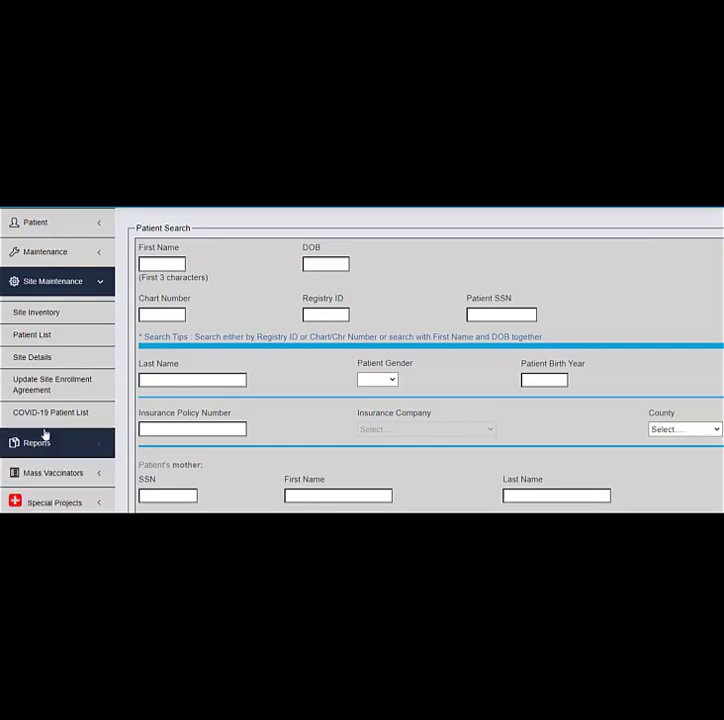
pyautogui.click(48, 392)
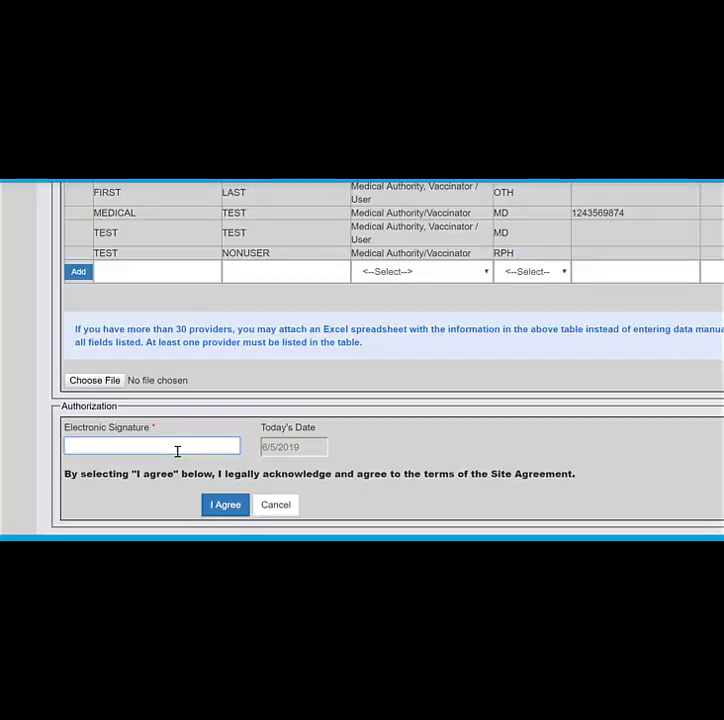
pyautogui.write('Joe Sample')
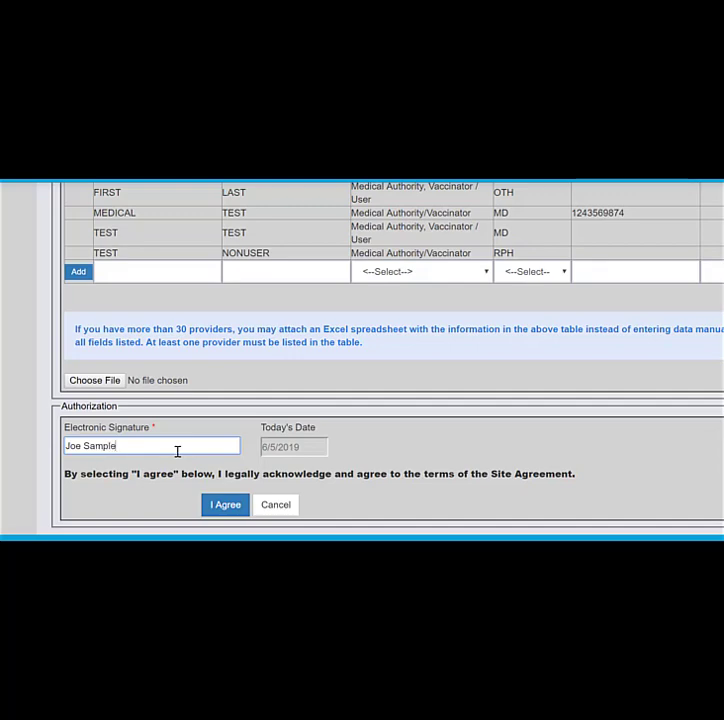
pyautogui.click(223, 515)
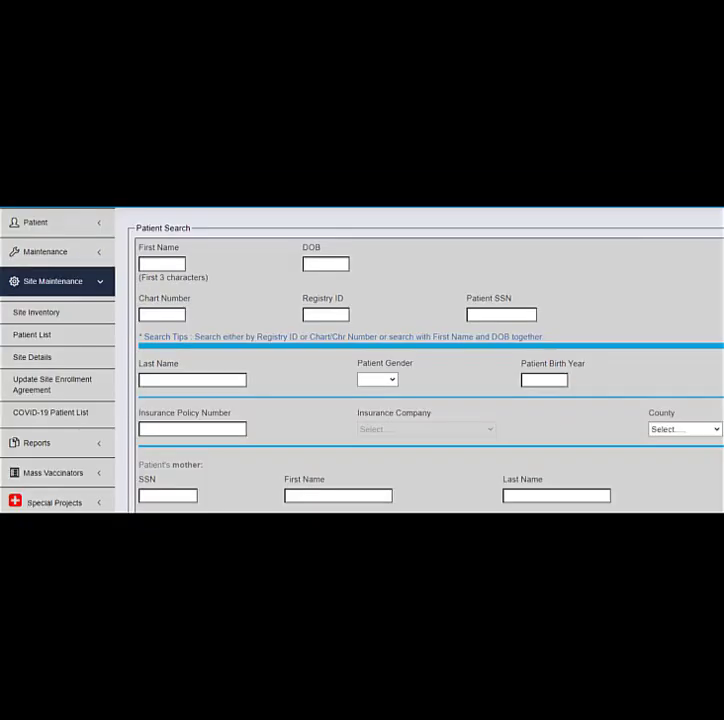
# Open the site details and review the address, site administrator, agreement dates and site NPI number sections
pyautogui.click(33, 357)
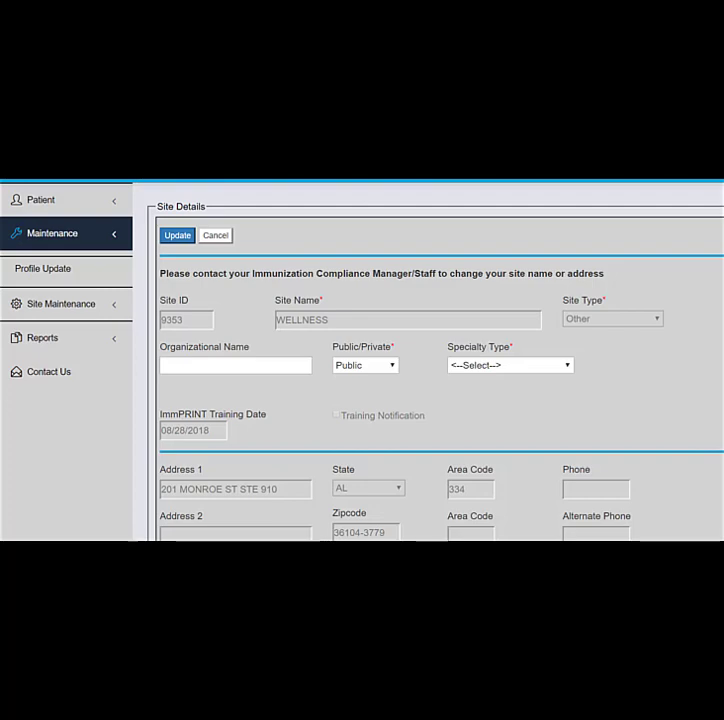
pyautogui.scroll(-5, 430, 360)
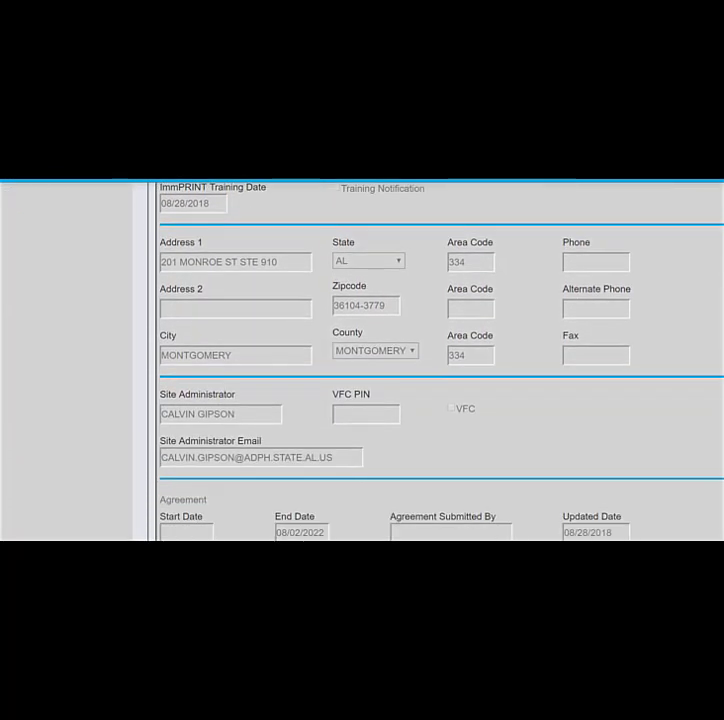
pyautogui.scroll(-4, 430, 360)
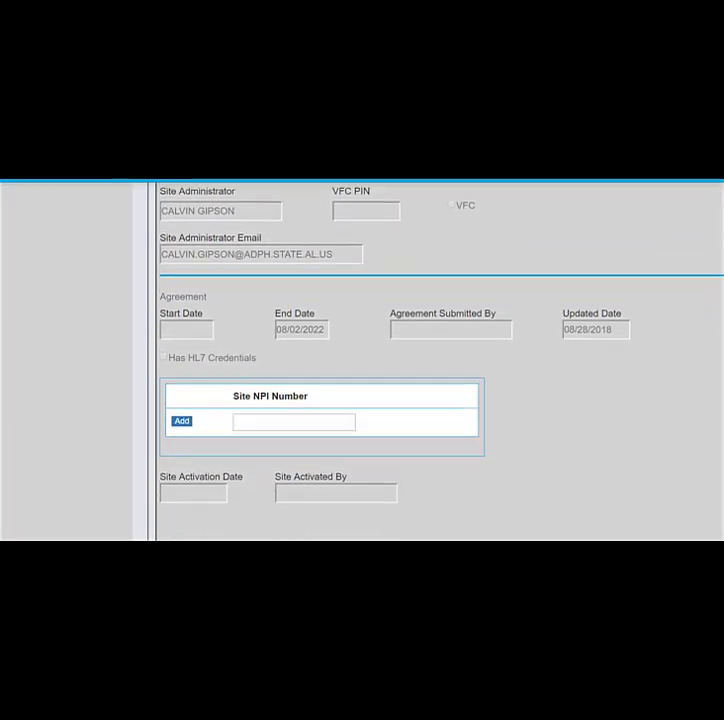
pyautogui.scroll(2, 430, 360)
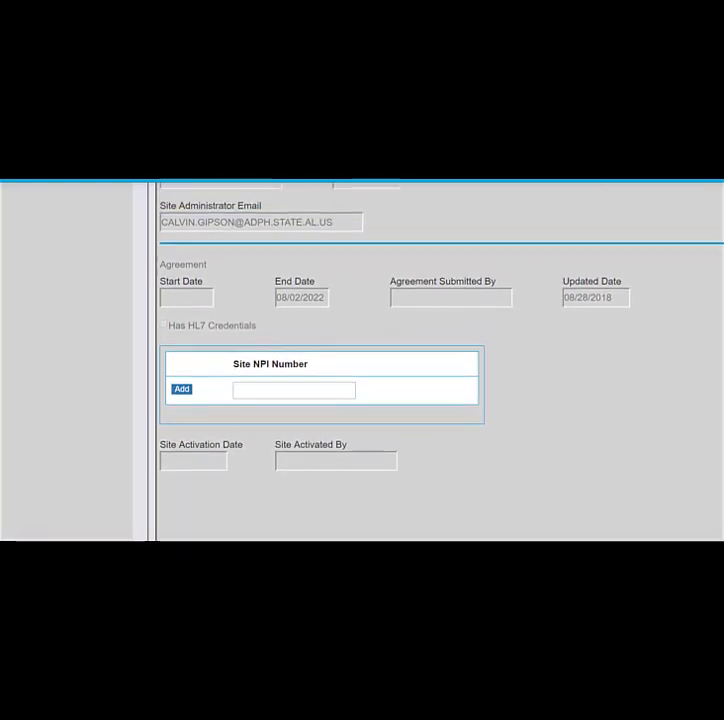
pyautogui.scroll(4, 440, 360)
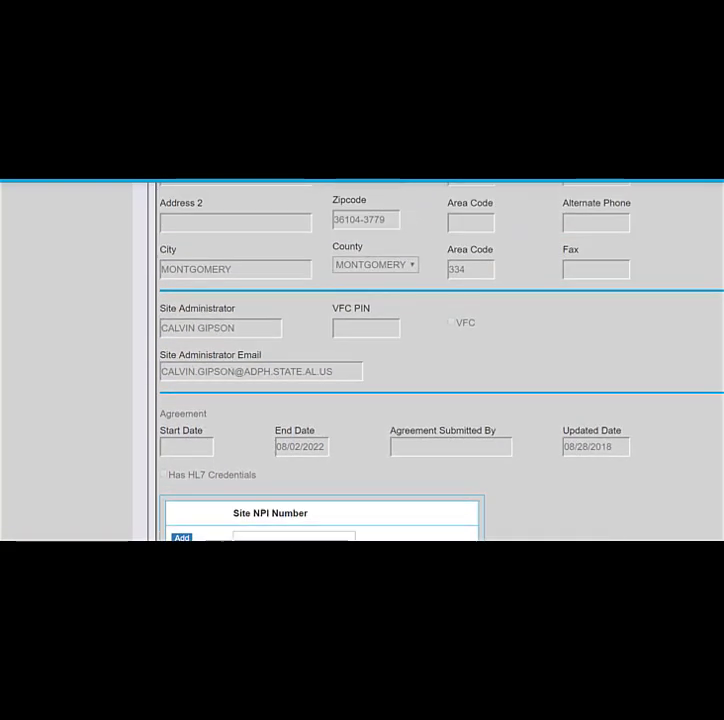
pyautogui.scroll(4, 440, 360)
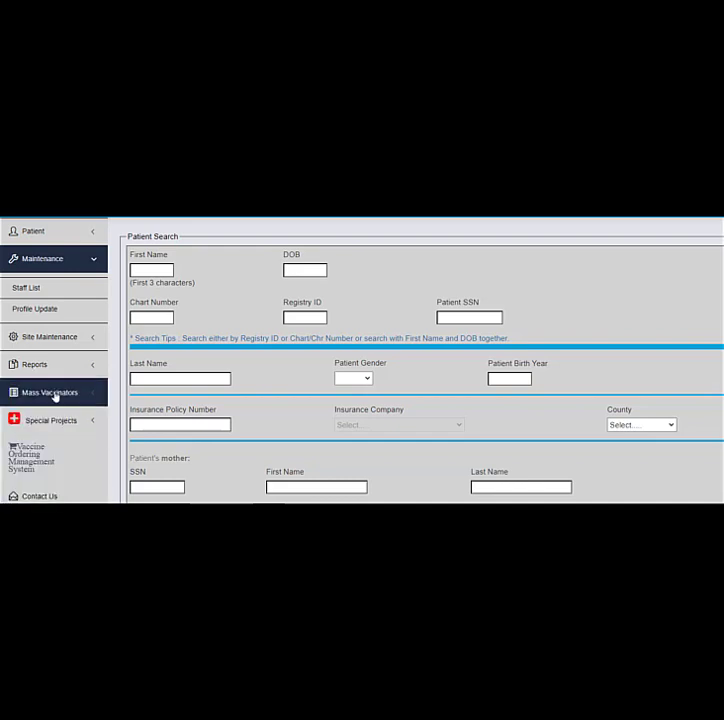
# Open the pending staff member's record from the TEST SAMPLE CLINIC staff list, set the access to Clinic User and save
pyautogui.click(27, 289)
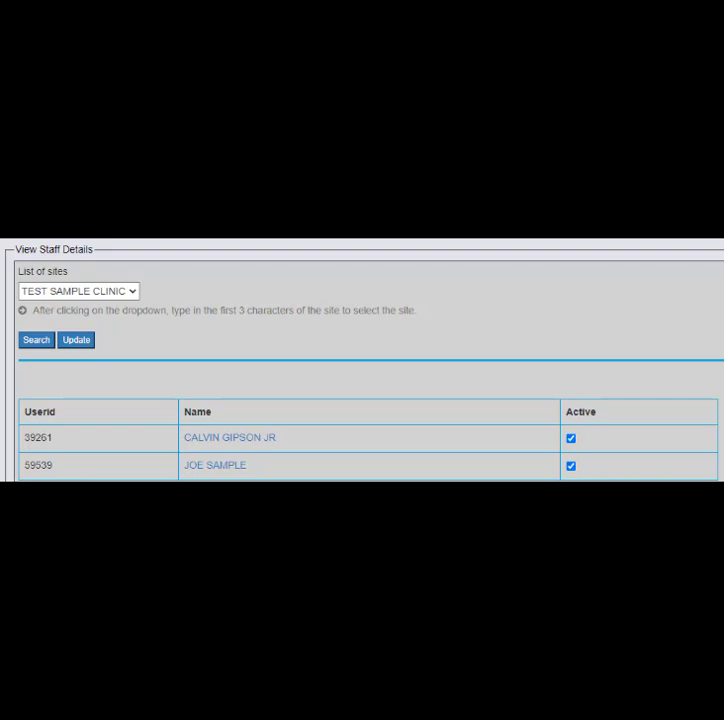
pyautogui.click(236, 467)
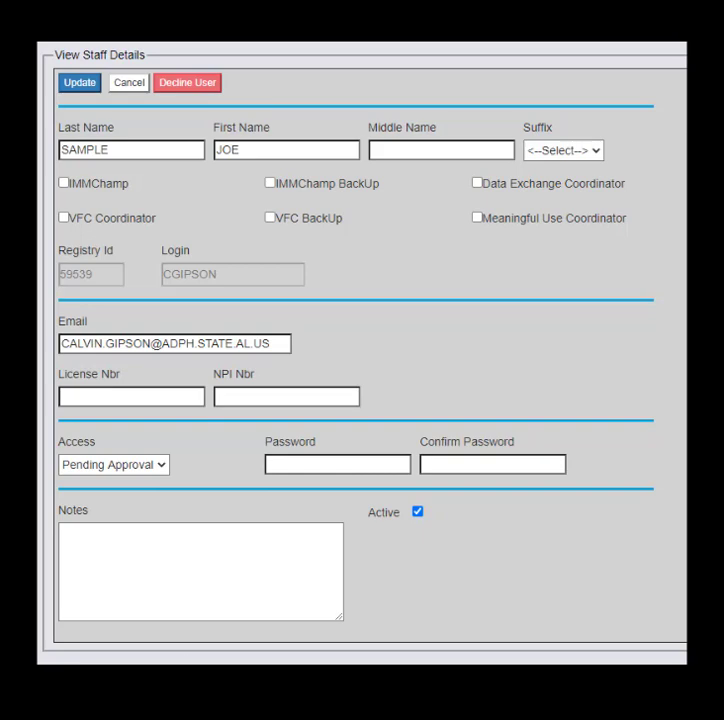
pyautogui.click(155, 470)
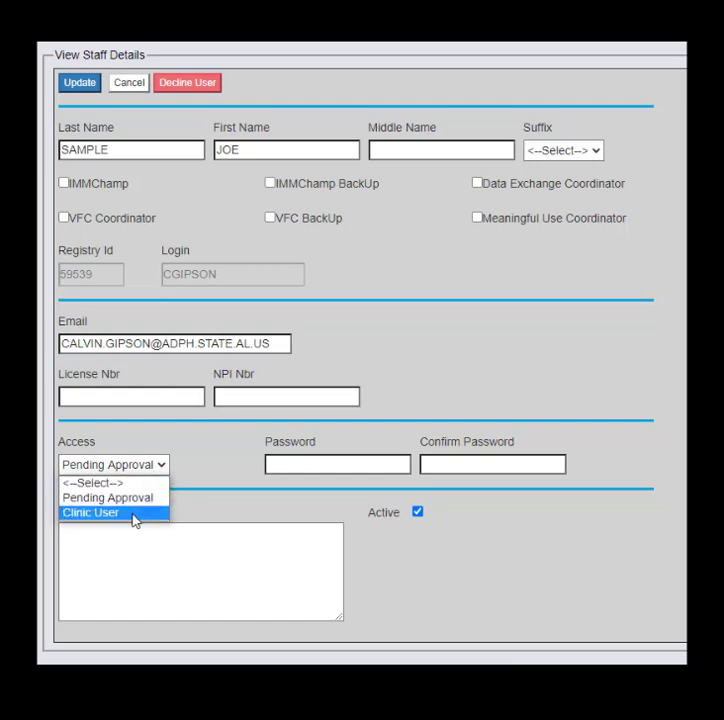
pyautogui.click(134, 513)
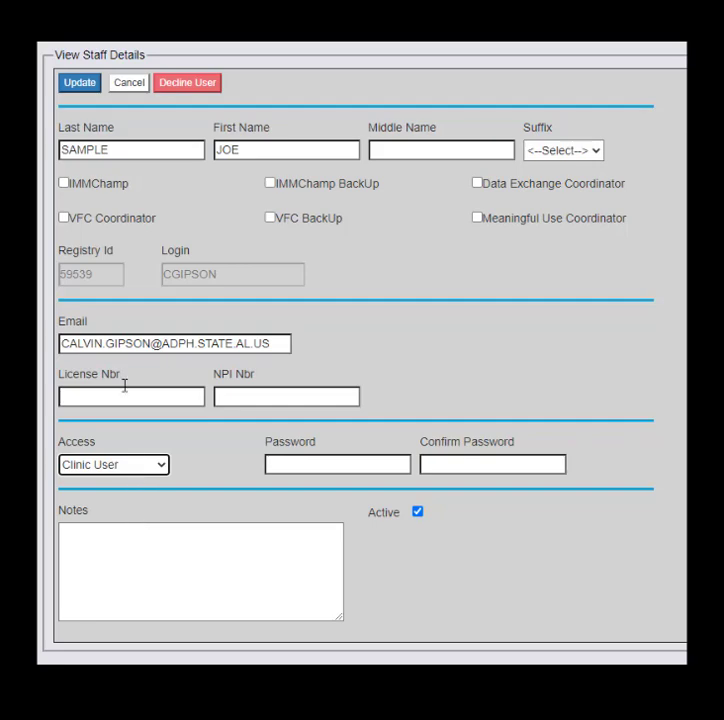
pyautogui.click(84, 88)
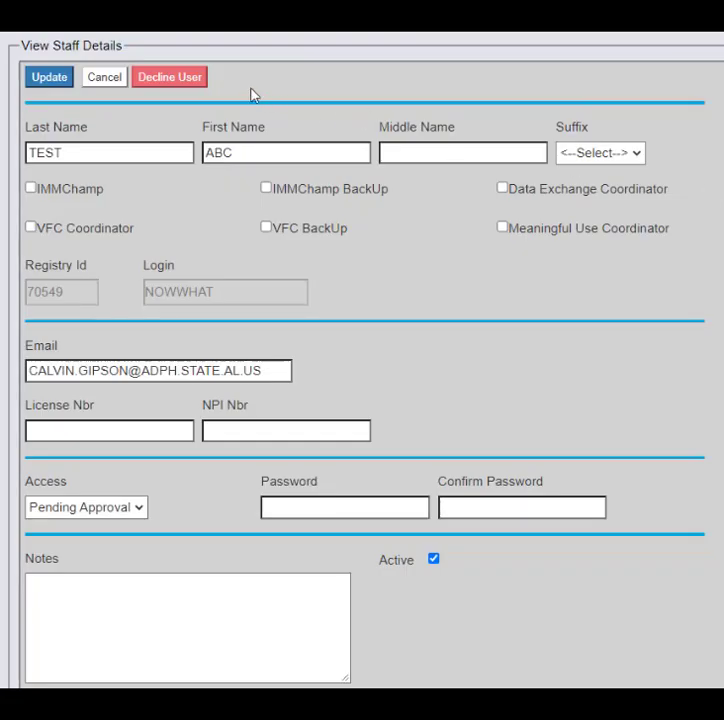
# Decline the pending user's access request and acknowledge the notice
pyautogui.click(200, 89)
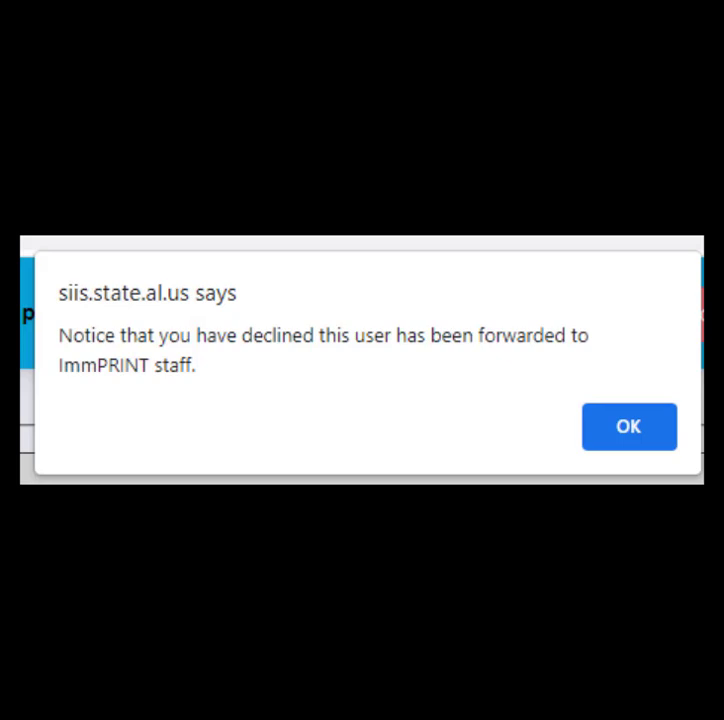
pyautogui.press('Return')
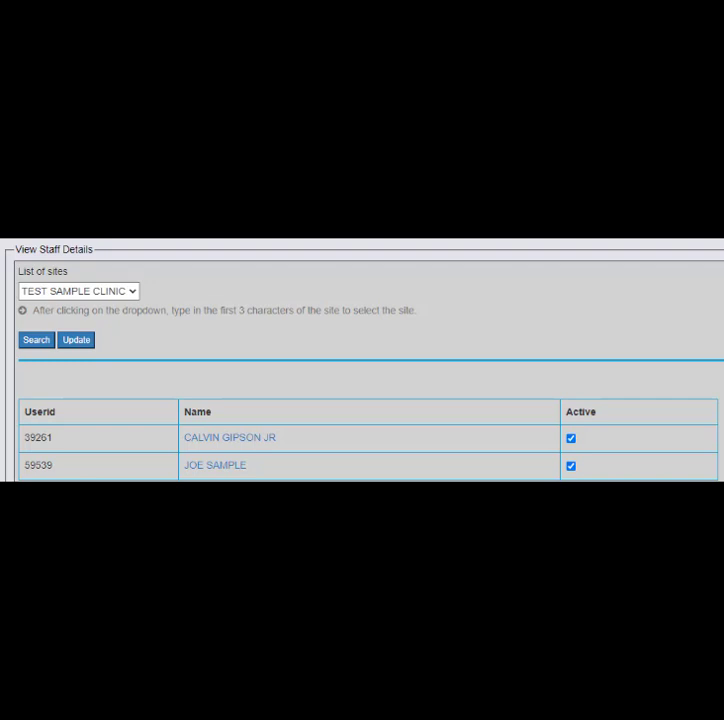
# Open the listed sample staff member's record, make it inactive, add the note "note entered" and save the update
pyautogui.click(240, 468)
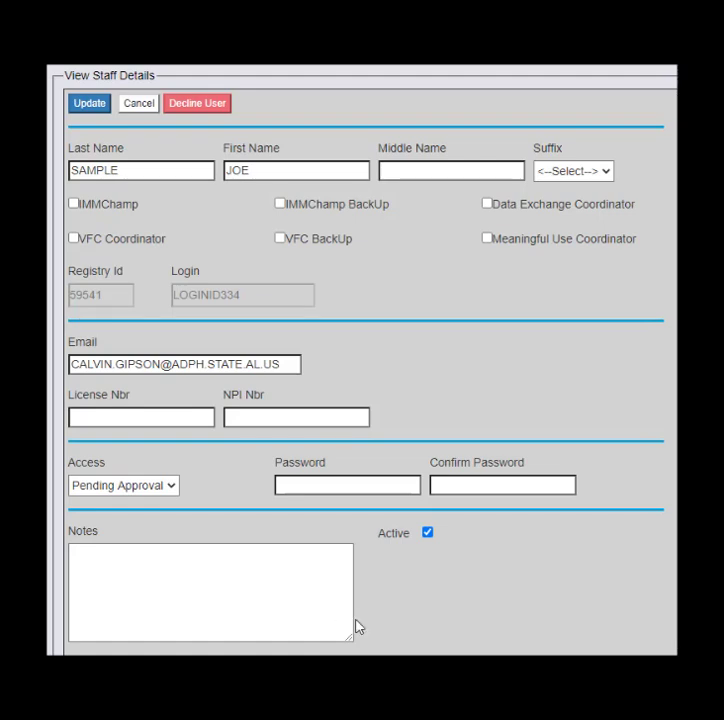
pyautogui.click(428, 536)
pyautogui.click(313, 588)
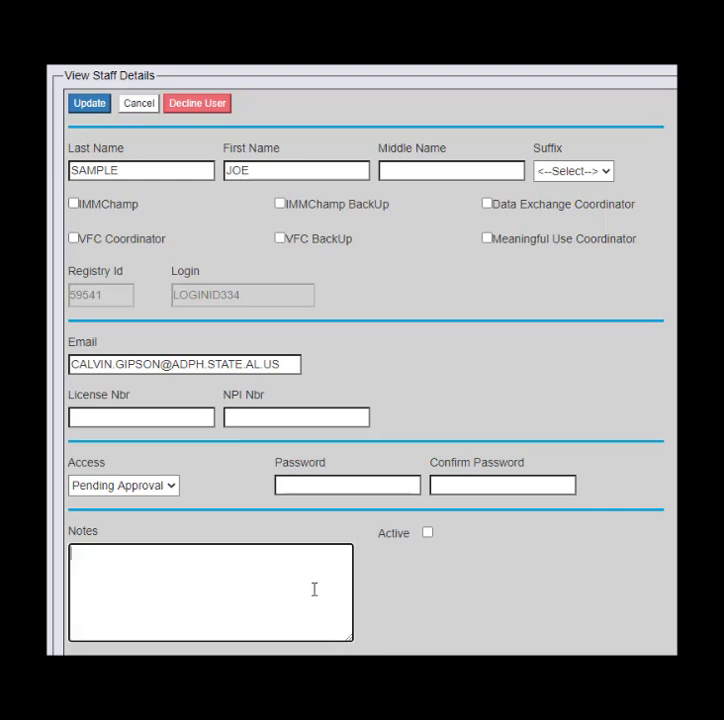
pyautogui.write('note entered')
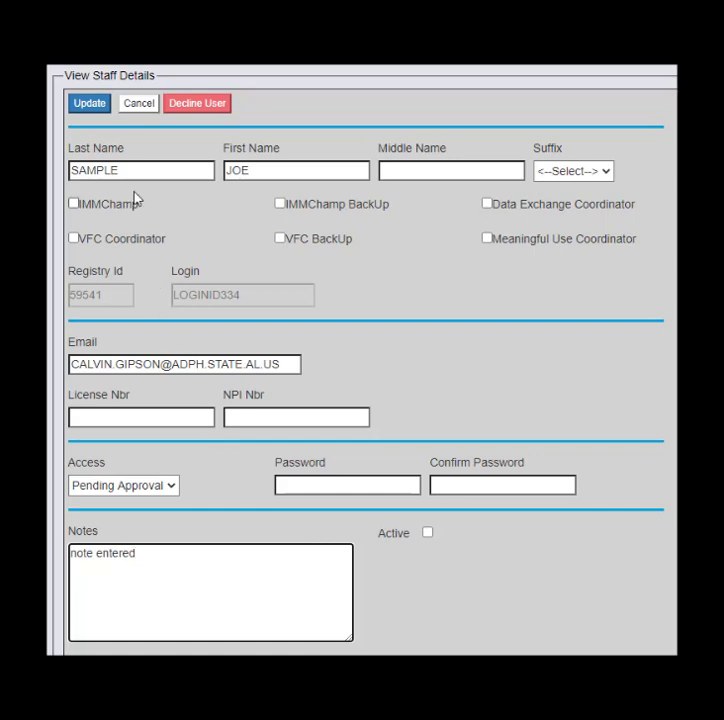
pyautogui.click(90, 104)
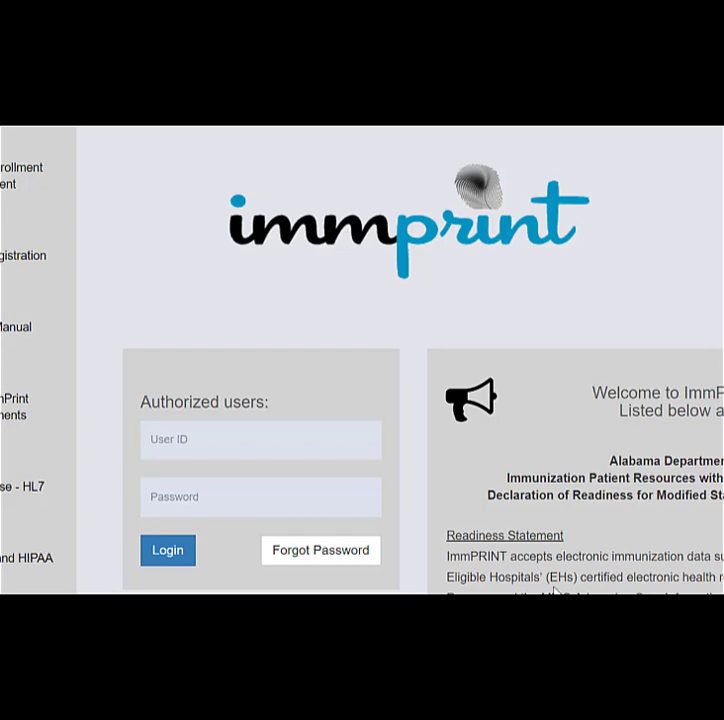
# Open the forgotten-password option, and enter, confirm and save a new account password in the clinic user's staff record
pyautogui.click(335, 564)
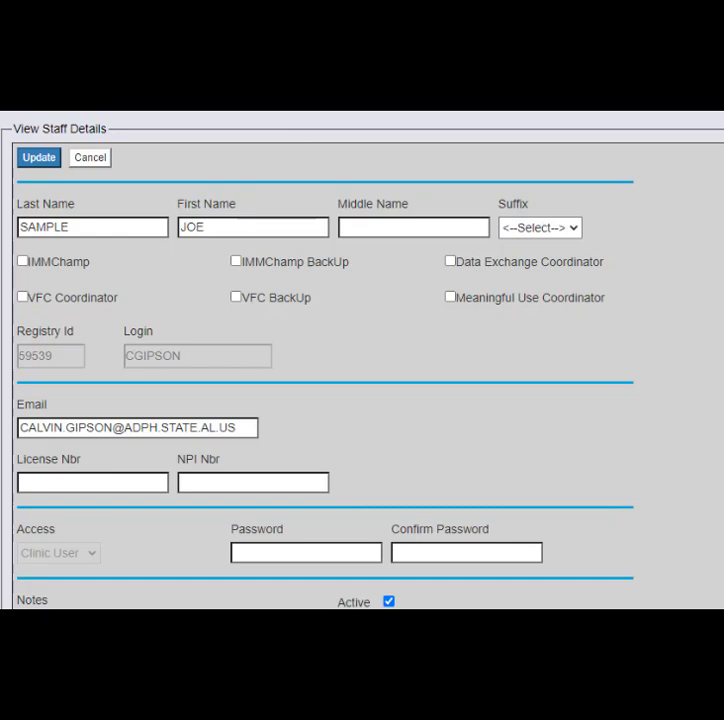
pyautogui.click(317, 553)
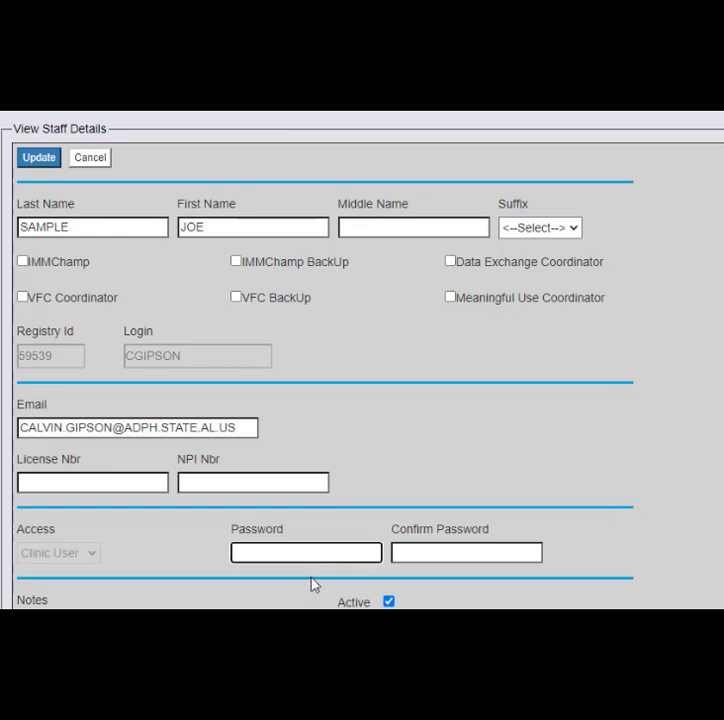
pyautogui.write('••••••••••')
pyautogui.press('Tab')
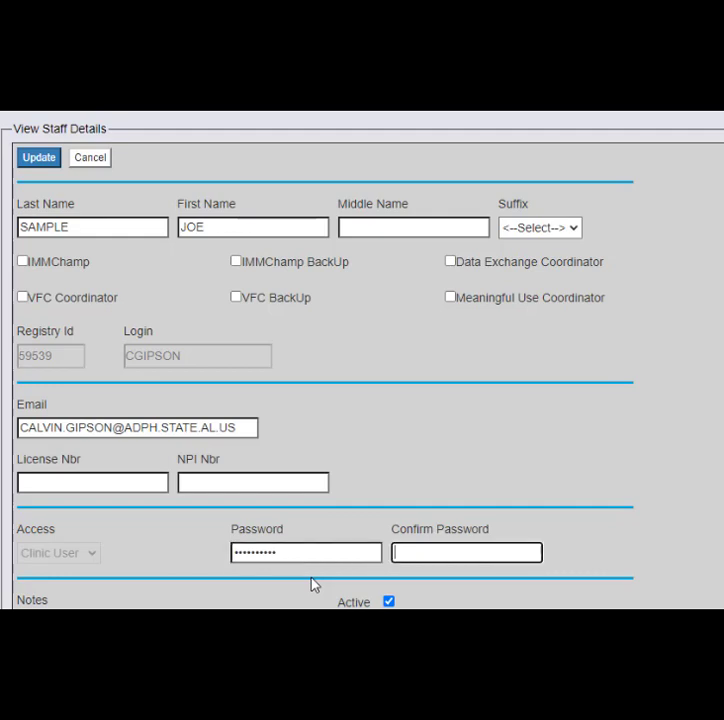
pyautogui.write('•••••••••••')
pyautogui.click(40, 159)
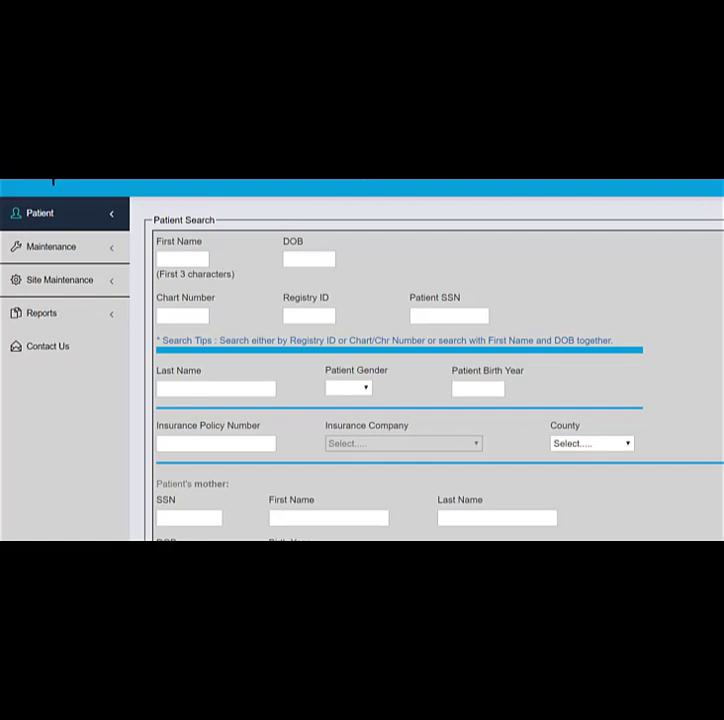
# Open the HL7 Report from the available reports
pyautogui.click(44, 316)
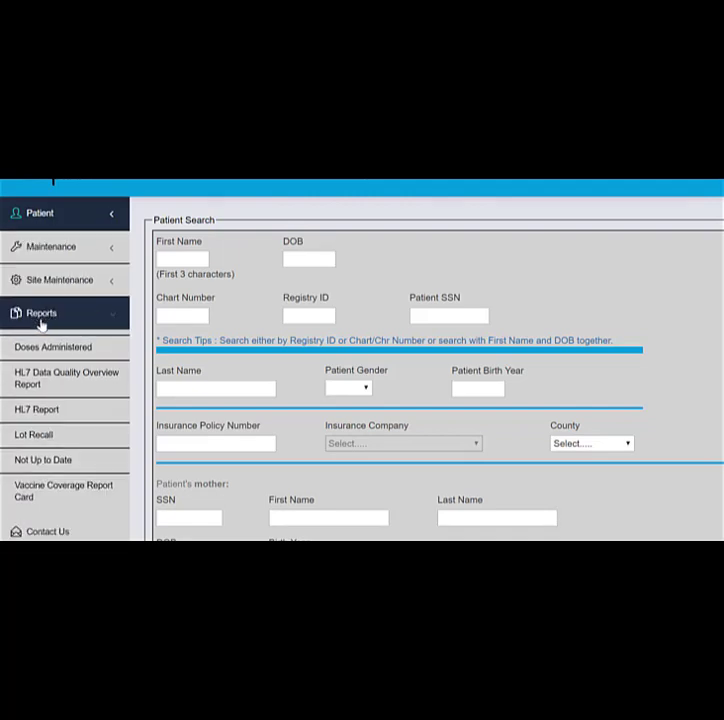
pyautogui.click(33, 417)
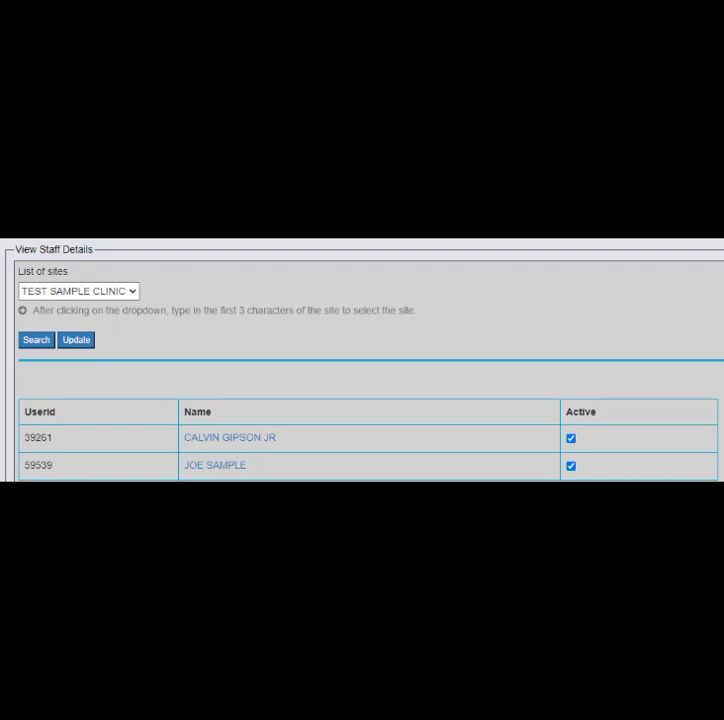
# Open the sample staff member's record from the TEST SAMPLE CLINIC staff list and assign the VFC Coordinator role
pyautogui.click(237, 467)
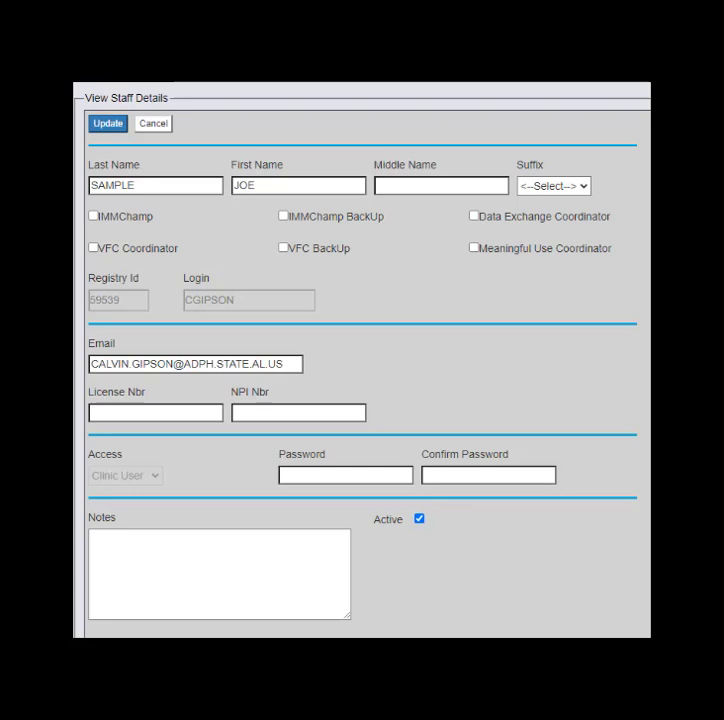
pyautogui.click(95, 255)
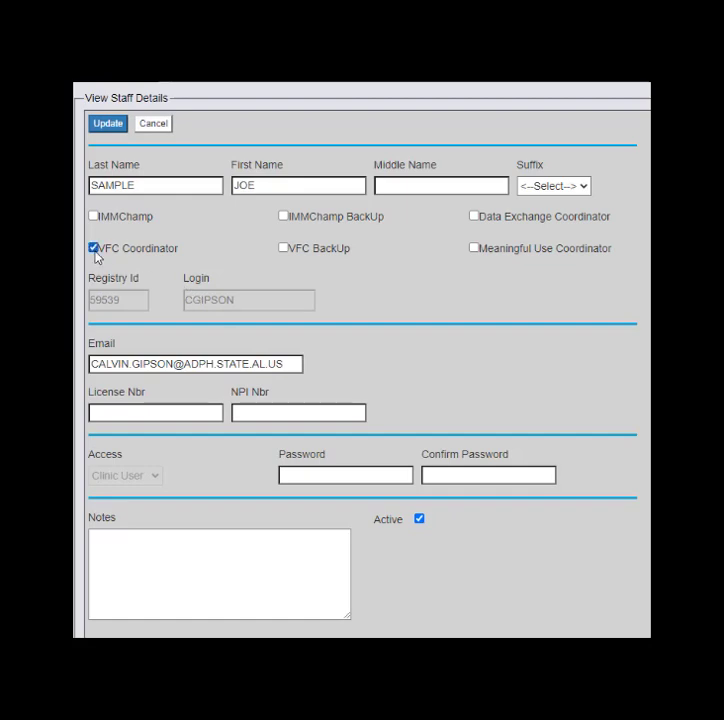